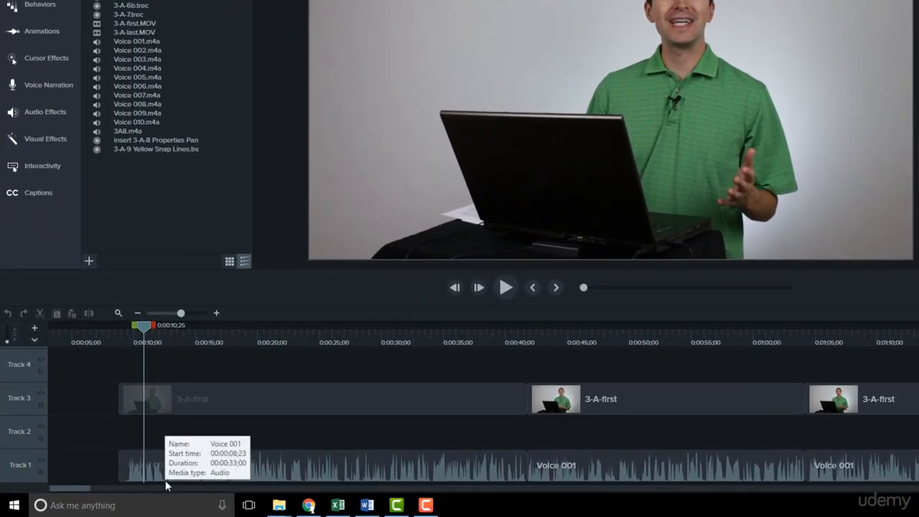
Step: Add audio points around the pause from 0:00:12;11 to about 0:00:12;24 in the Voice 001 clip and lower the level between them to silence
click(198, 314)
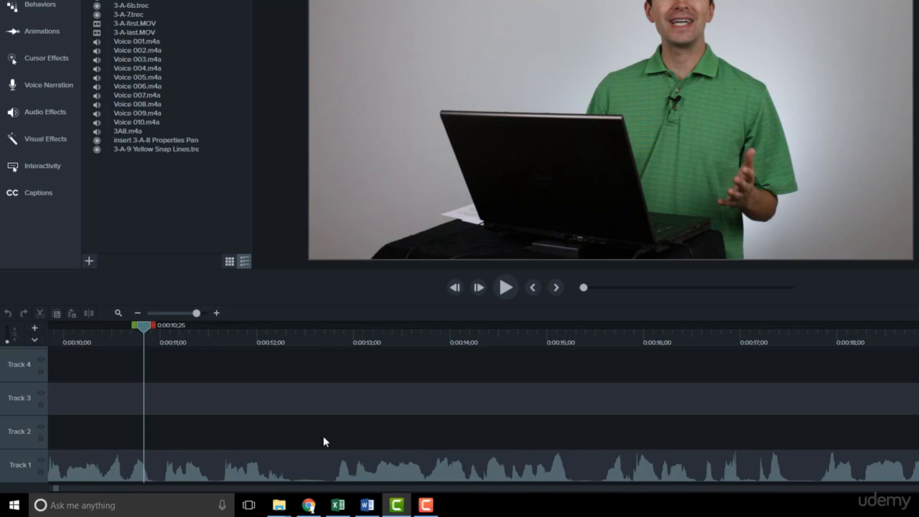
drag(284, 334, 290, 333)
click(296, 456)
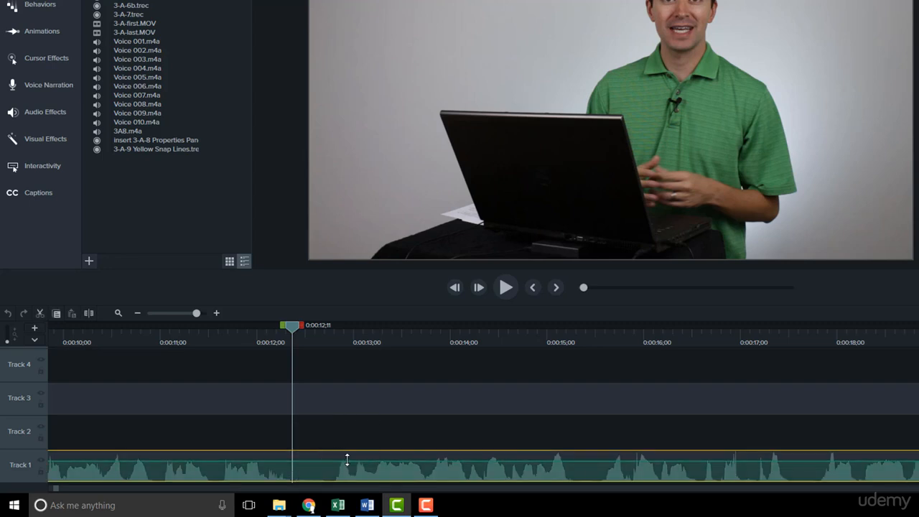
double_click(292, 460)
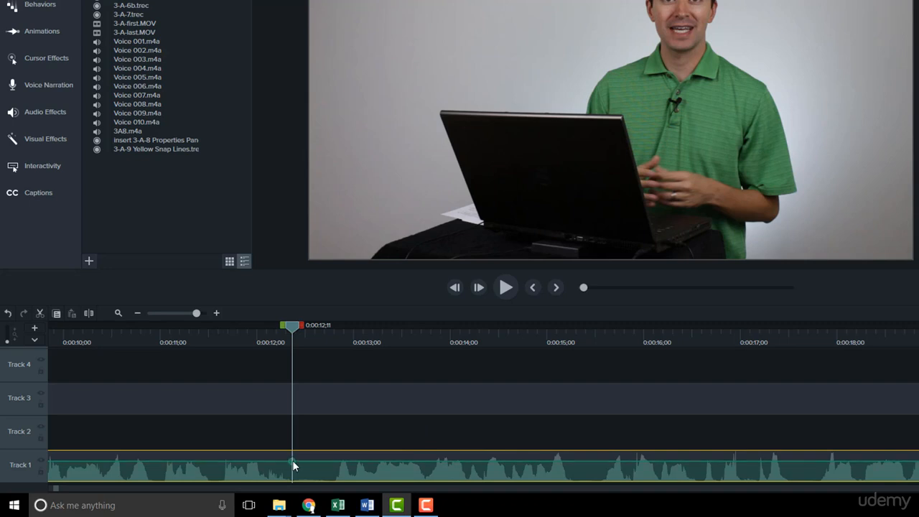
double_click(331, 461)
drag(310, 463, 312, 479)
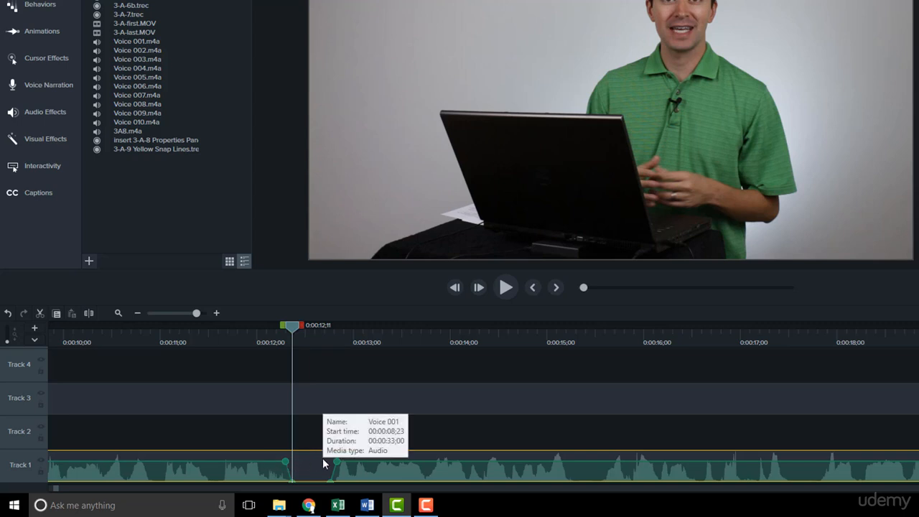
Step: Undo the silencing and the added audio points on the Voice 001 clip
click(7, 314)
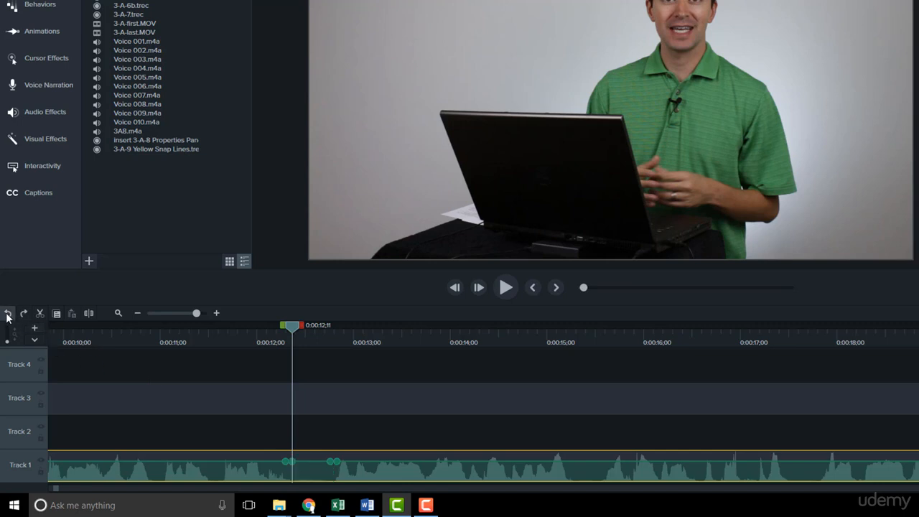
click(7, 314)
click(7, 315)
Step: Select the pause from 0:00:12;11 to 0:00:12;24 and edit the Voice 001 clip's audio points around it
drag(302, 329, 343, 328)
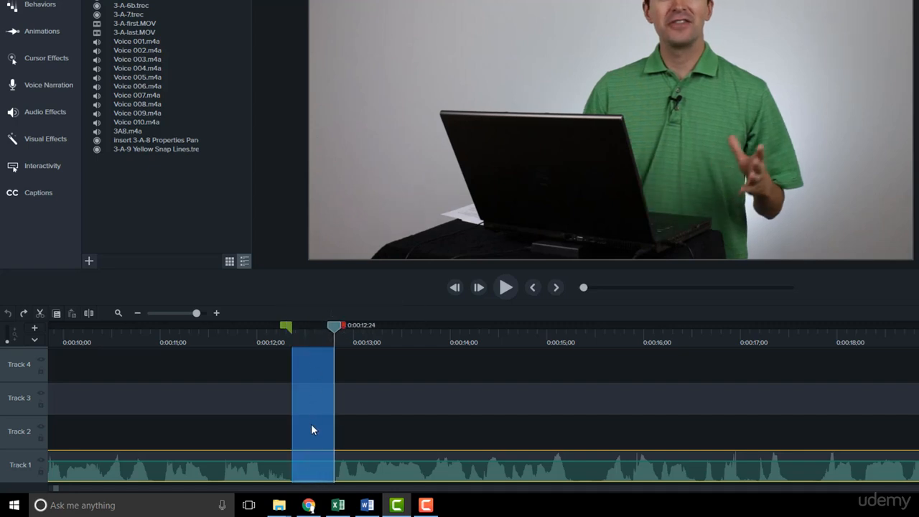
click(309, 463)
double_click(211, 461)
Step: Insert a new track below Track 1 and place the firefly clip from the library's Music Tracks on it
click(182, 313)
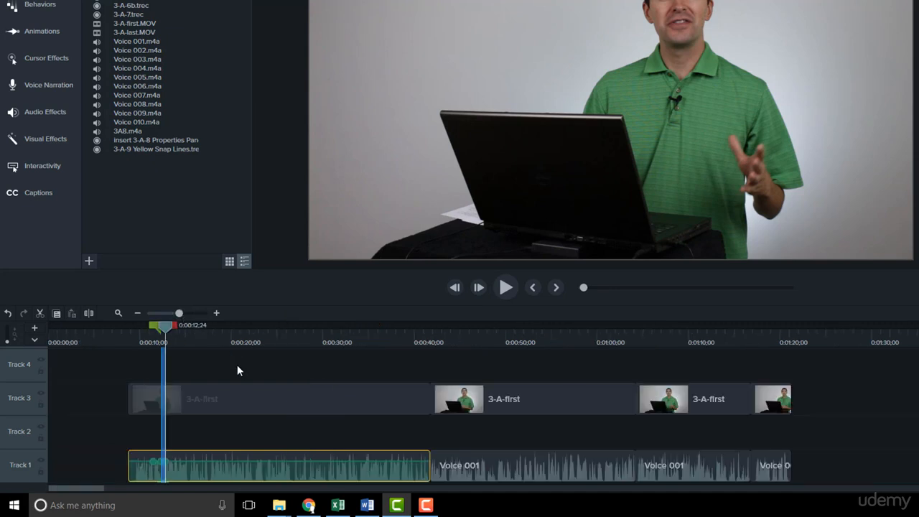
click(114, 439)
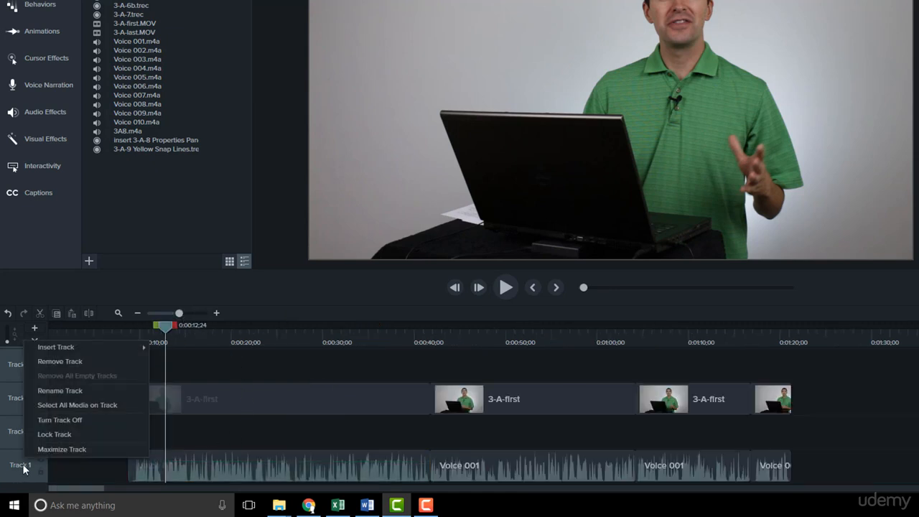
right_click(23, 341)
mouse_move(78, 346)
click(197, 362)
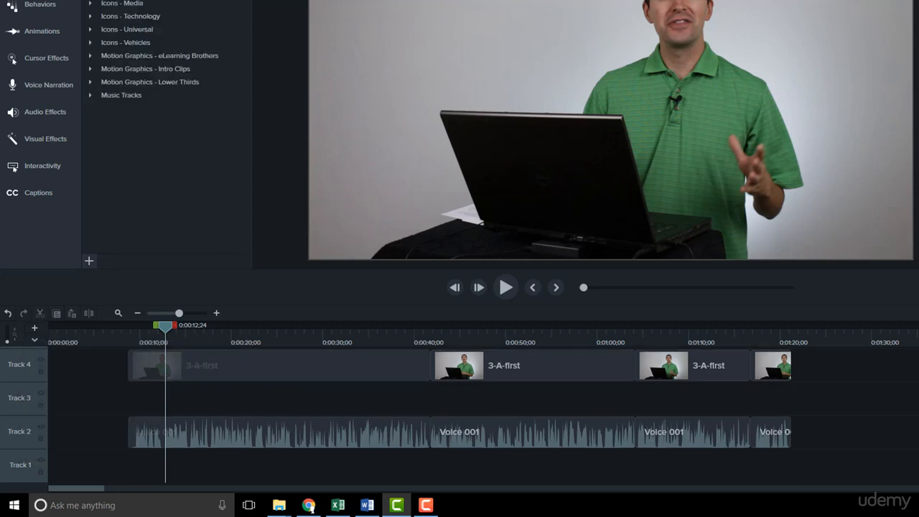
click(89, 95)
drag(132, 152, 124, 472)
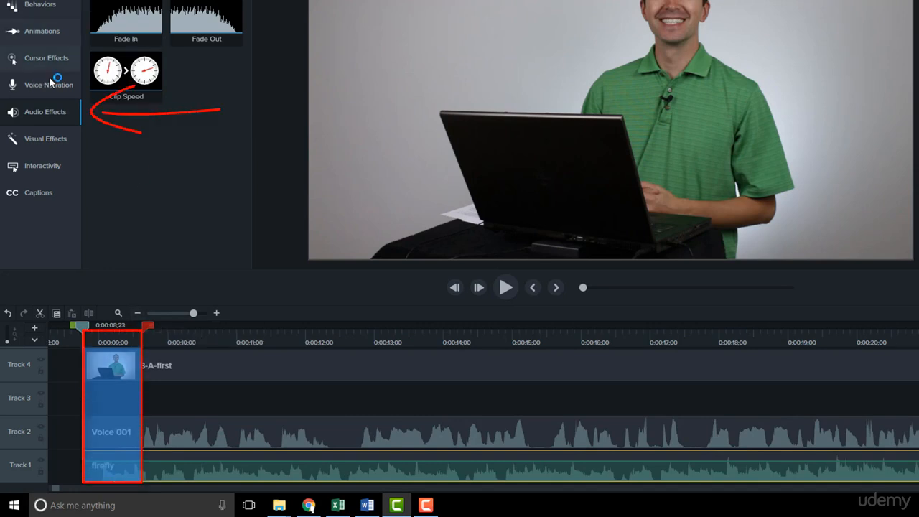
Step: Apply a Fade In to the firefly clip and stretch the fade so it ends at about 0:00:12
drag(126, 18, 105, 470)
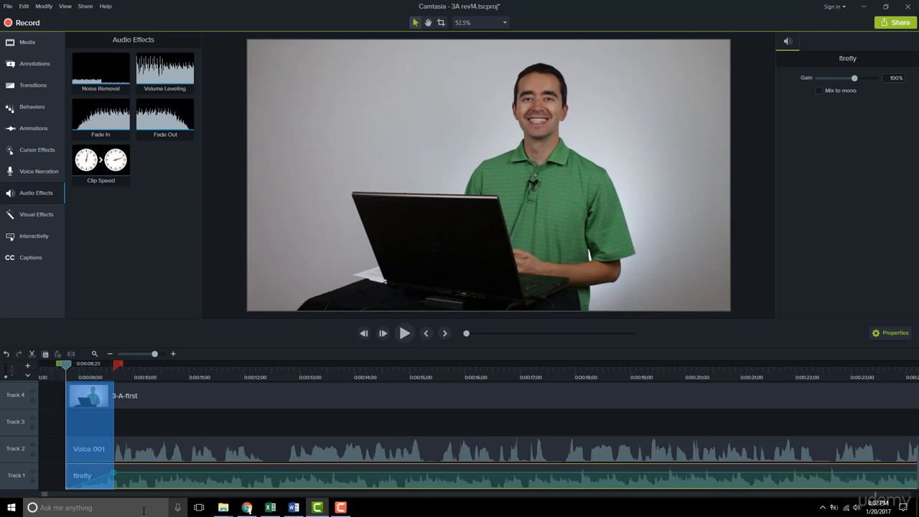
click(43, 450)
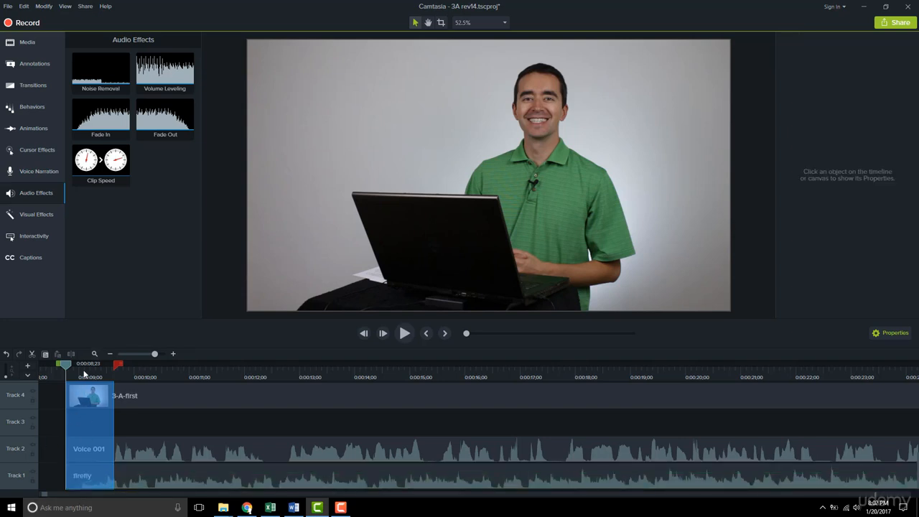
click(85, 372)
click(49, 363)
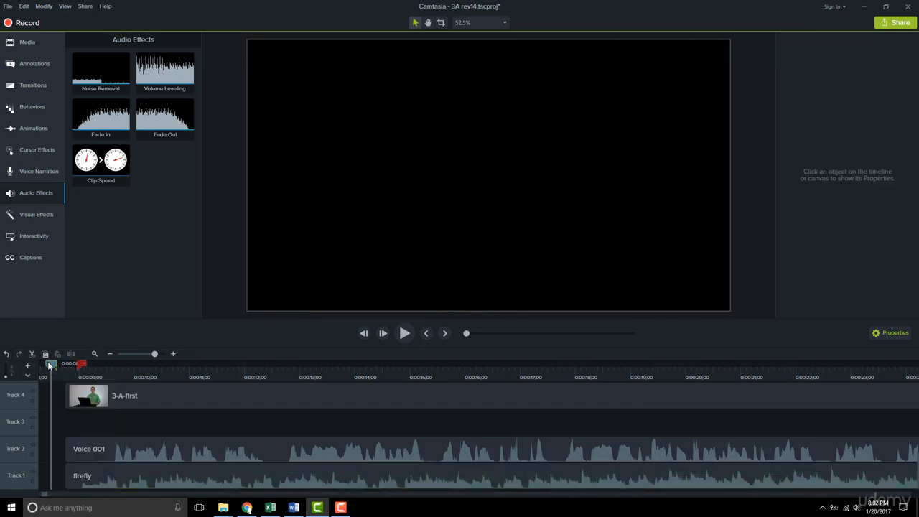
click(115, 468)
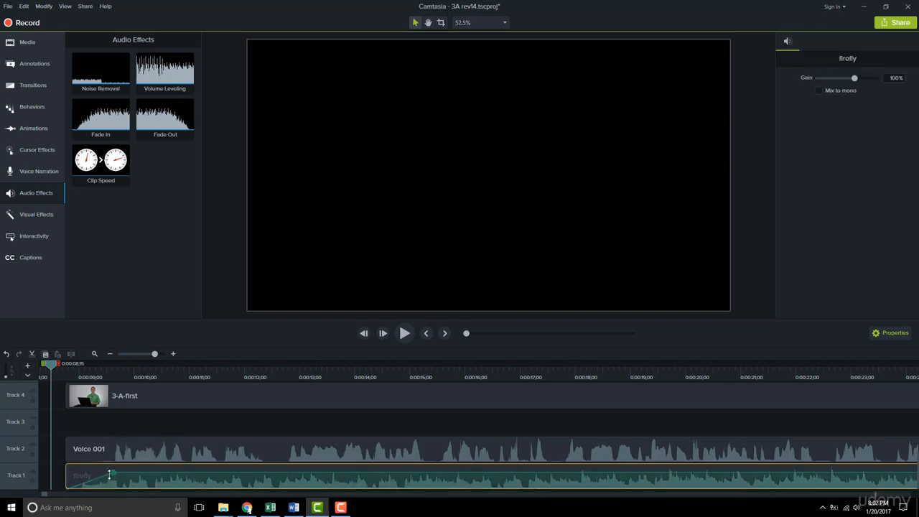
drag(110, 472, 263, 473)
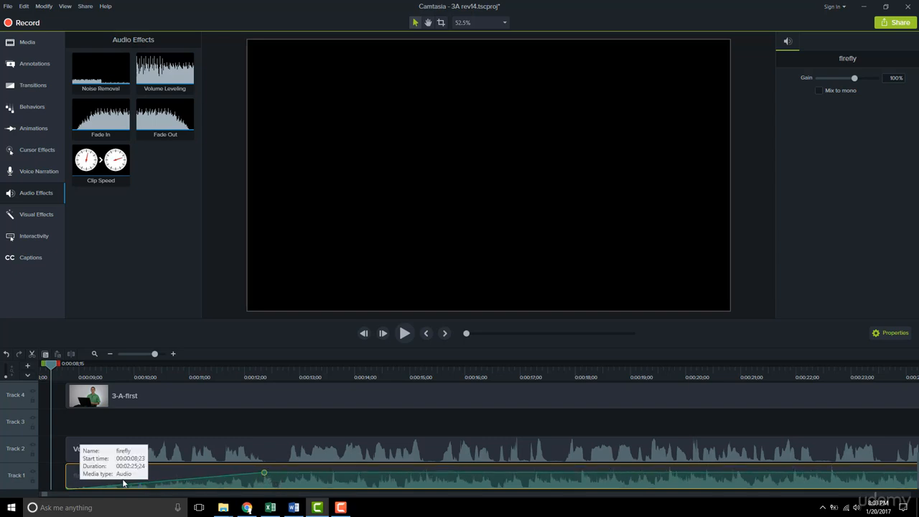
drag(51, 365, 266, 364)
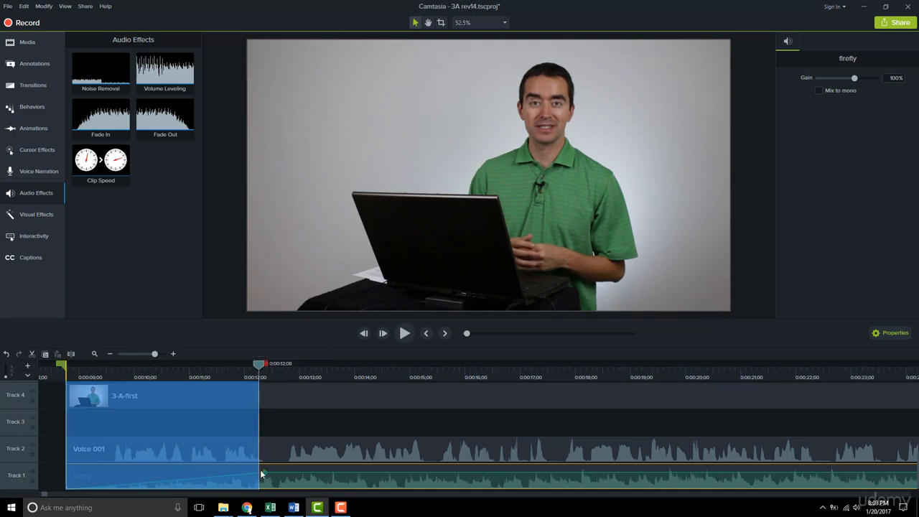
drag(261, 472, 261, 471)
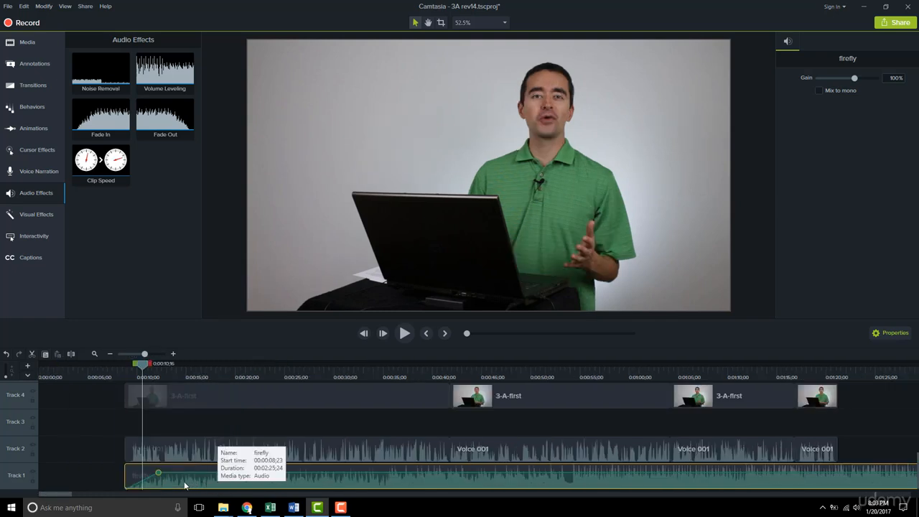
Step: Shift the firefly clip to start at about 0:00:03;19 and lower its volume under the narration up to 0:01:21;06
drag(184, 485, 134, 485)
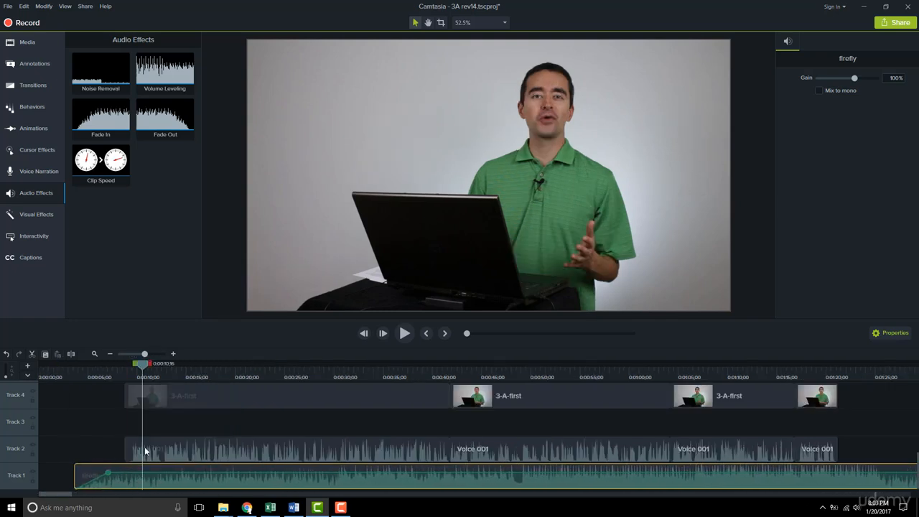
drag(144, 366, 843, 445)
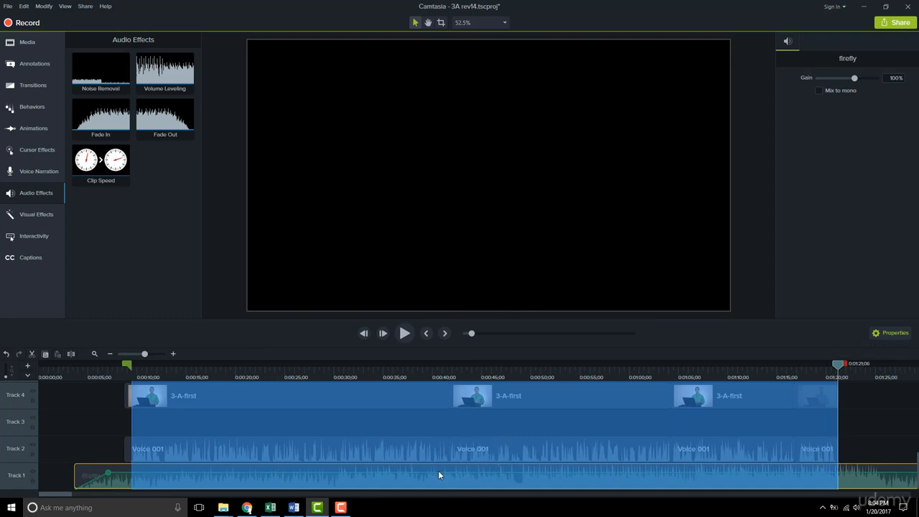
drag(438, 470, 438, 482)
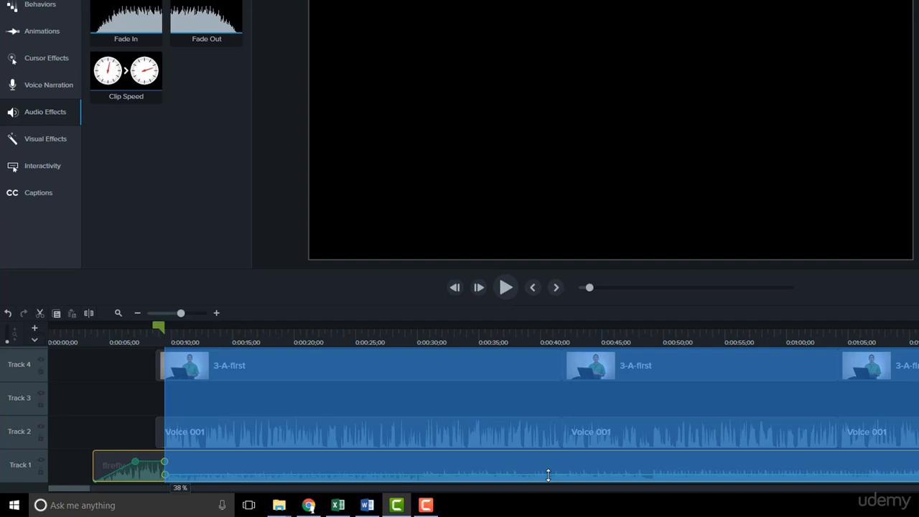
drag(547, 475, 547, 477)
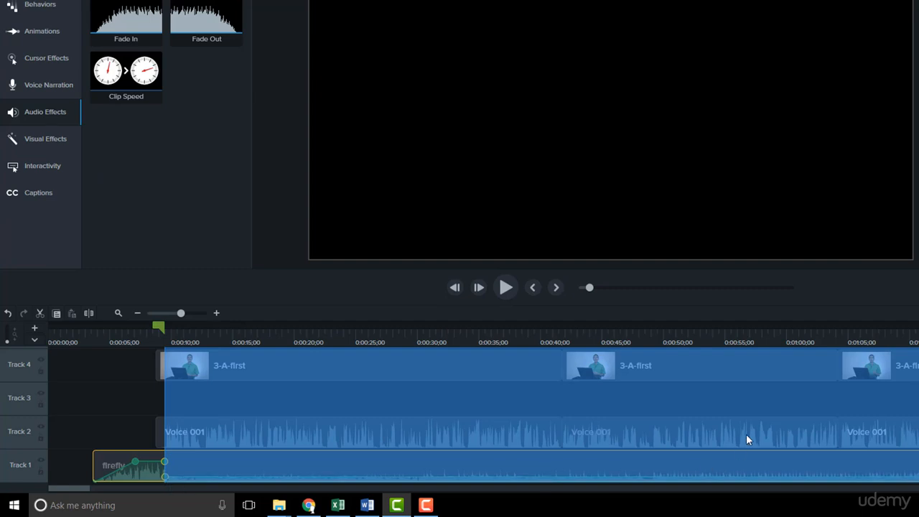
key(Escape)
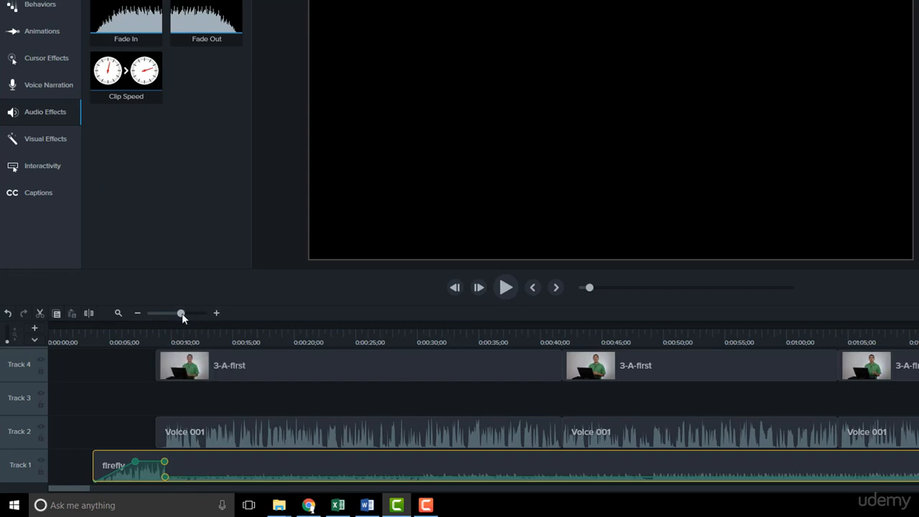
Step: Spread the firefly audio points after the narration so the volume rises gradually from about 0:01:20 to 0:01:22;20
drag(181, 313, 201, 314)
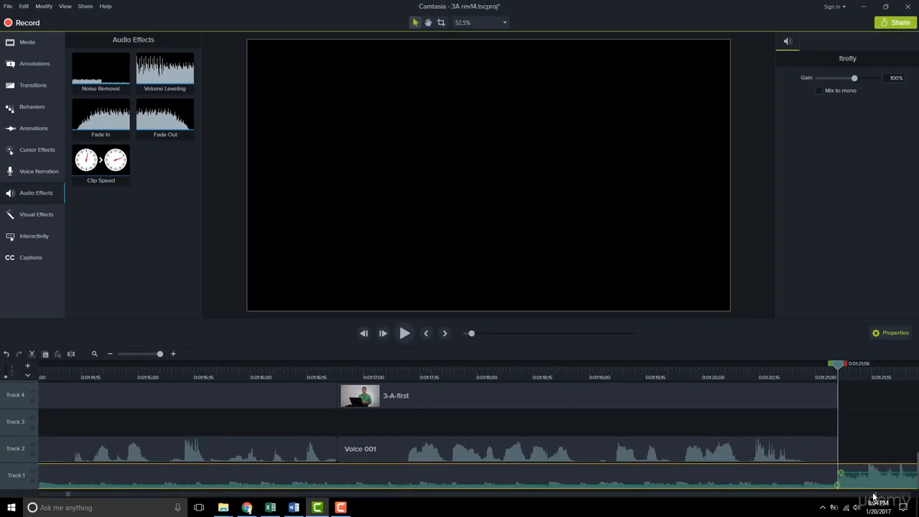
click(78, 494)
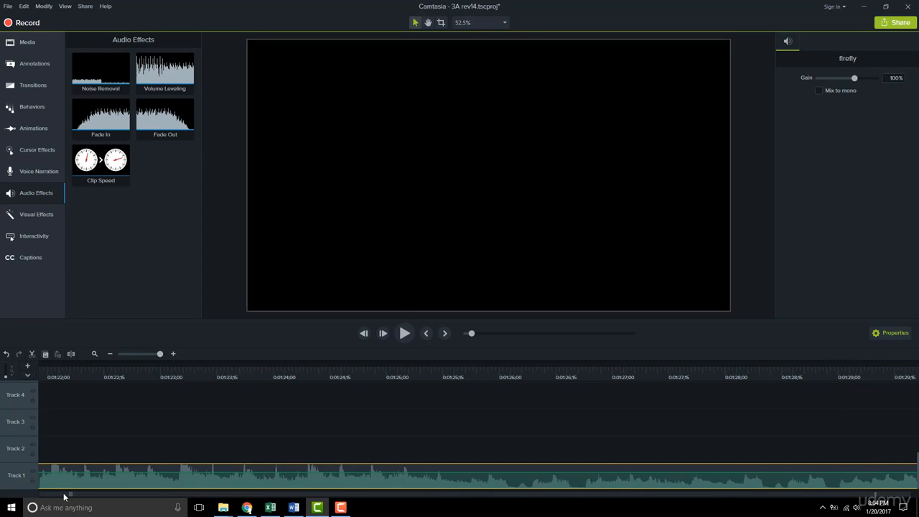
key(space)
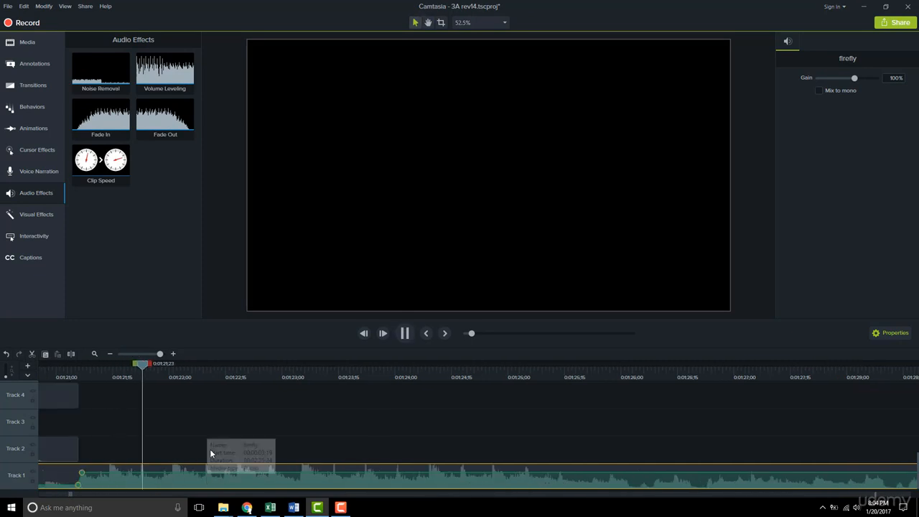
key(space)
drag(82, 469, 248, 472)
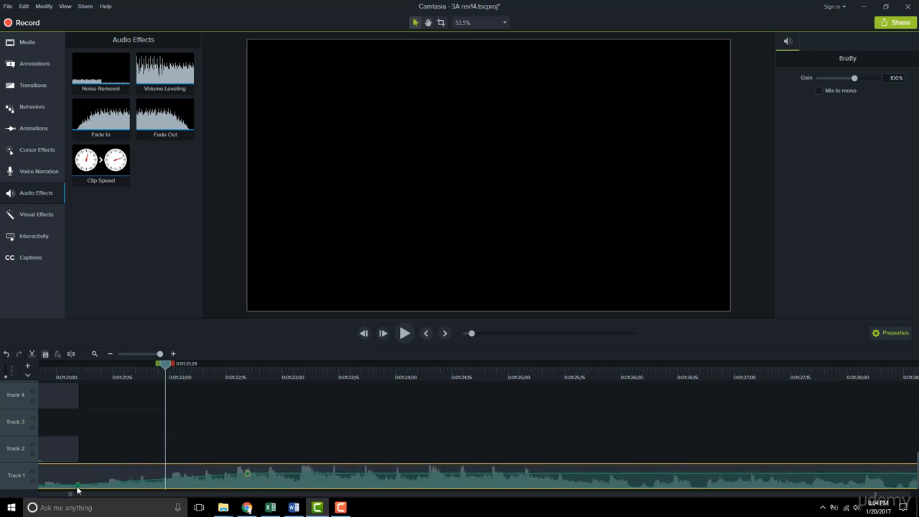
drag(79, 483, 48, 485)
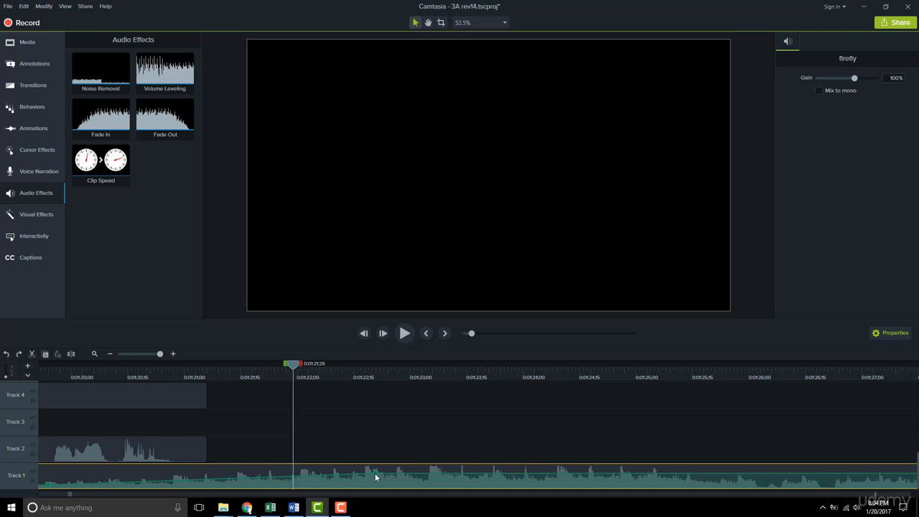
Step: Shorten the firefly clip's fade-in to a few frames and stretch its volume drop from about 0:00:08;20 to 0:00:10;13
click(145, 353)
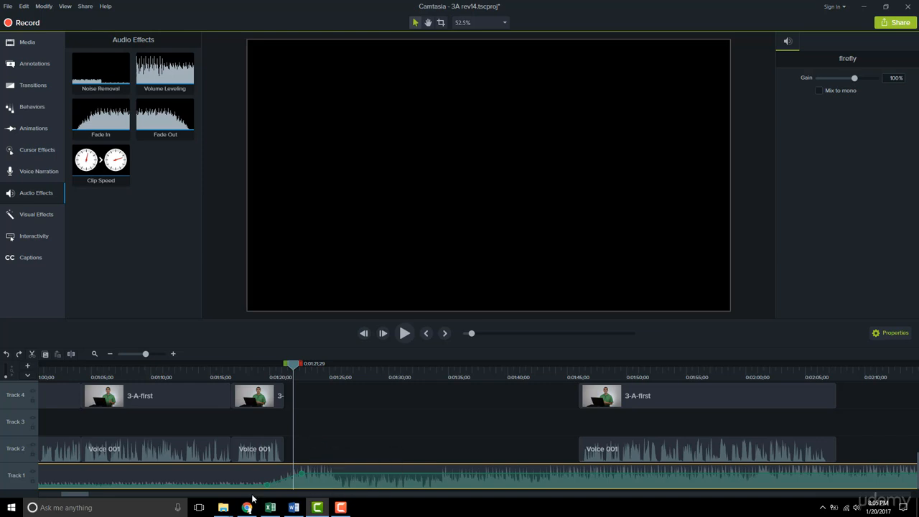
drag(81, 496, 60, 493)
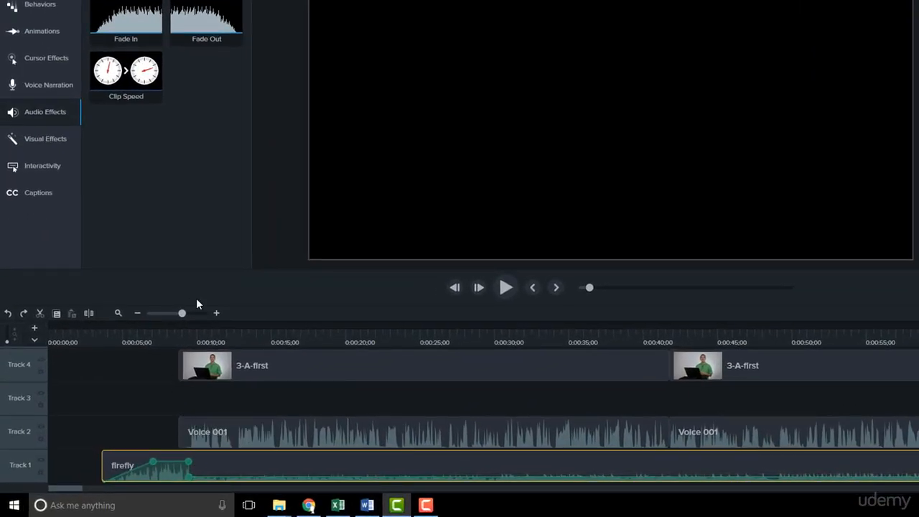
click(190, 336)
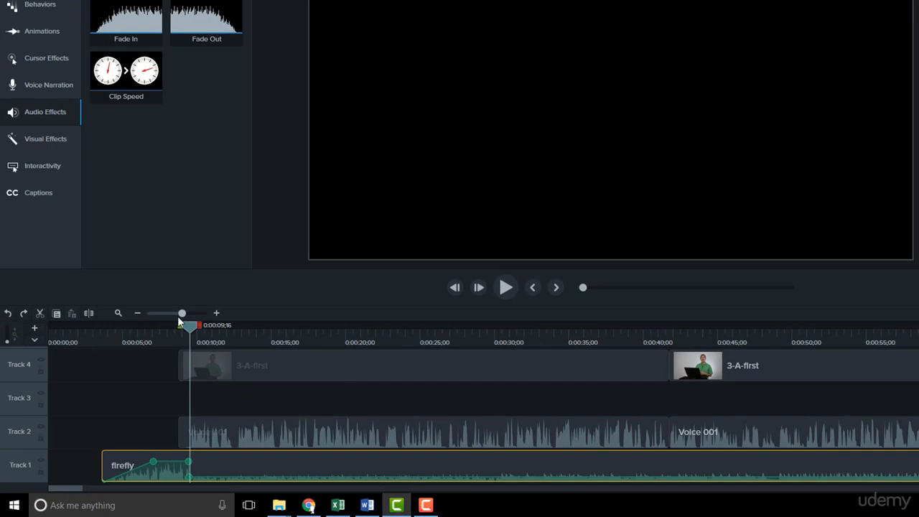
drag(183, 313, 190, 313)
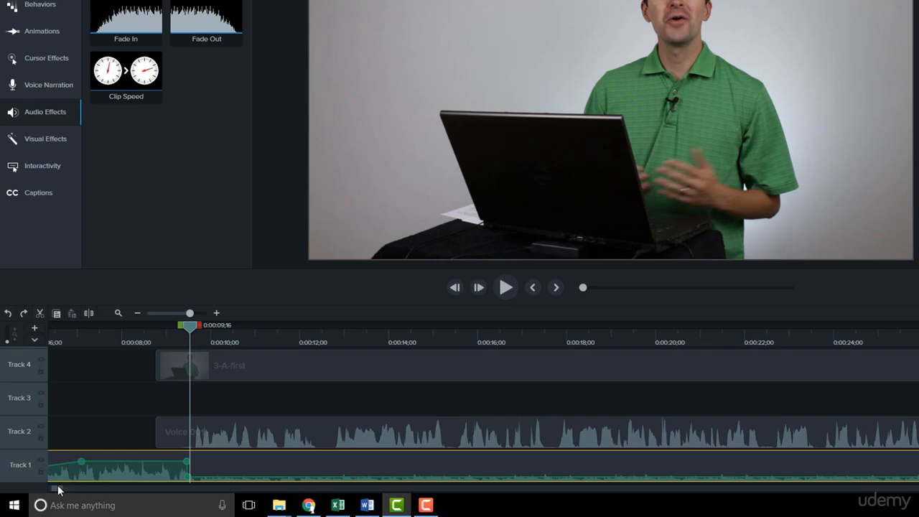
drag(61, 490, 54, 490)
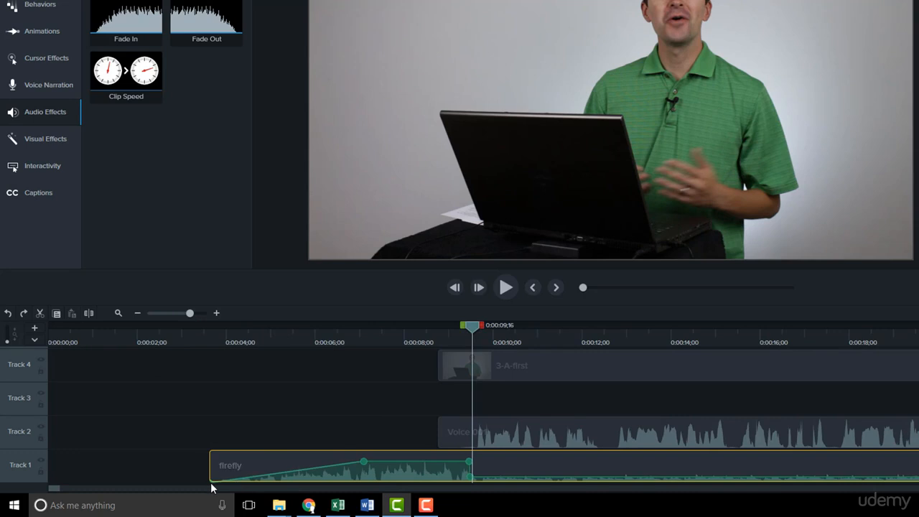
drag(337, 466, 220, 462)
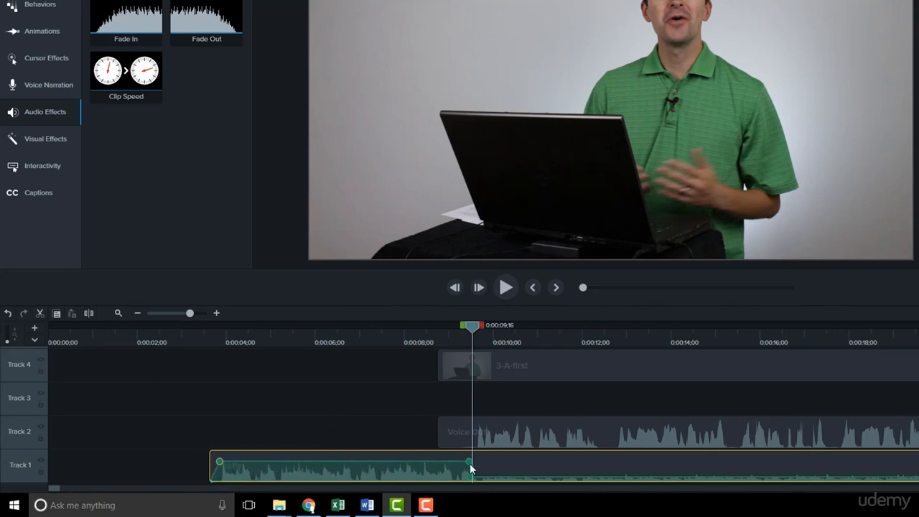
drag(467, 462, 513, 475)
Step: Add an audio point to the firefly clip at about 0:00:06 and delete that single point again
double_click(321, 462)
right_click(321, 461)
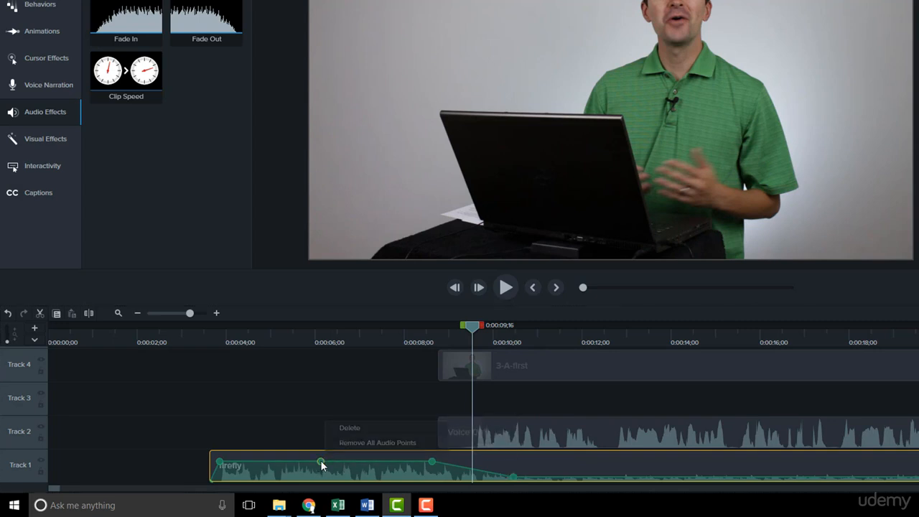
click(362, 430)
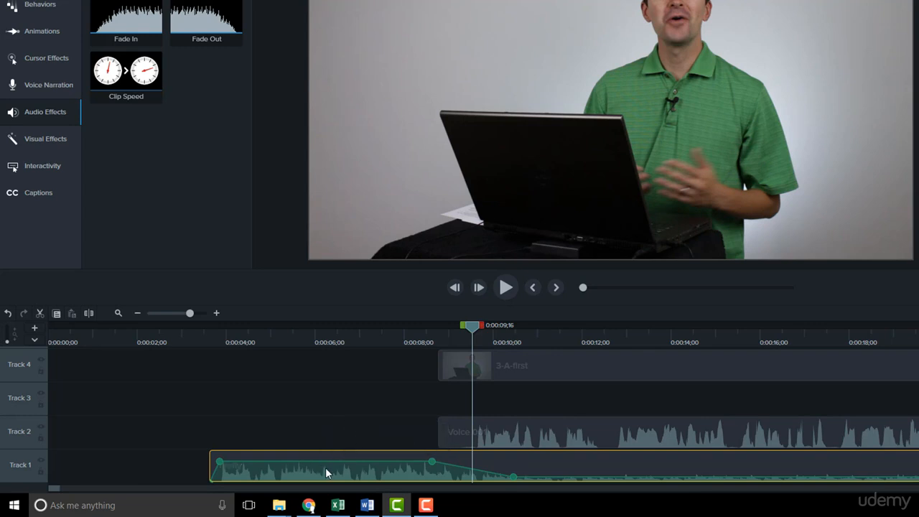
Step: Remove all audio points from the firefly clip and undo the removal
right_click(430, 461)
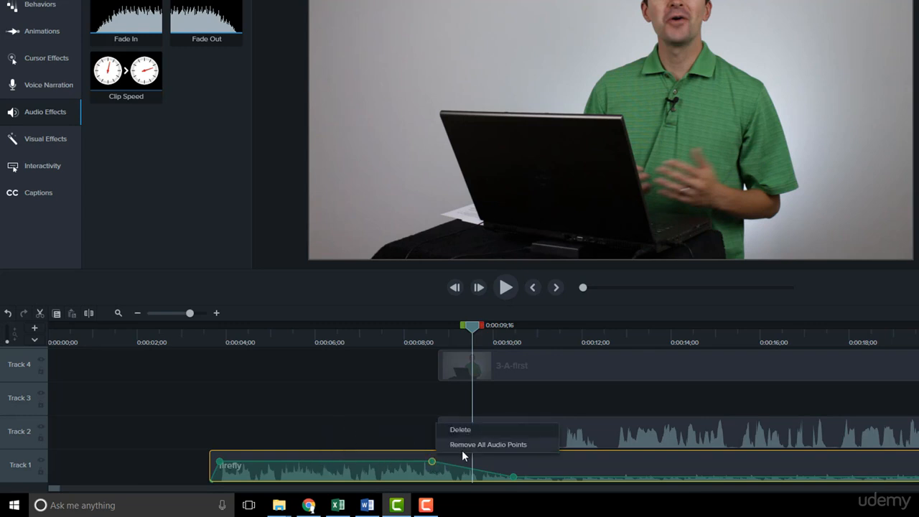
click(463, 444)
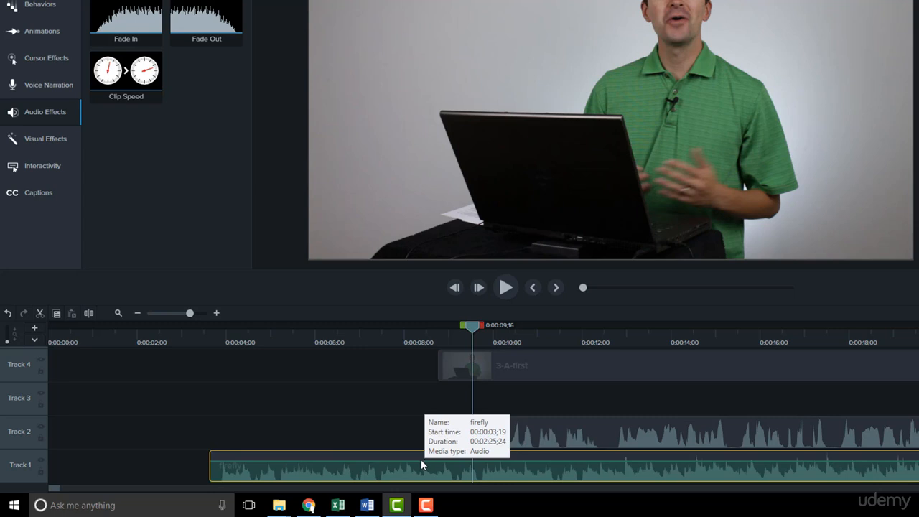
key(ctrl+z)
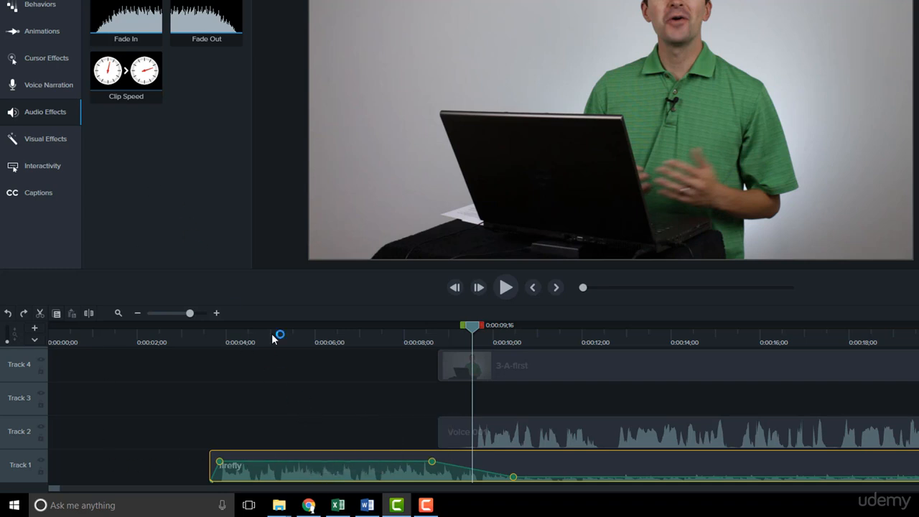
Step: Show the library's music tracks and add an audio point to the firefly clip at about 0:00:05
click(45, 0)
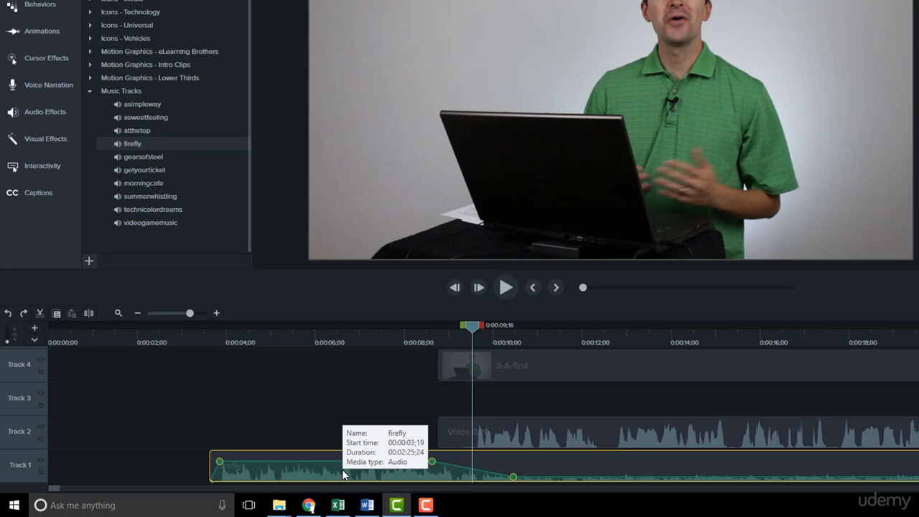
double_click(271, 461)
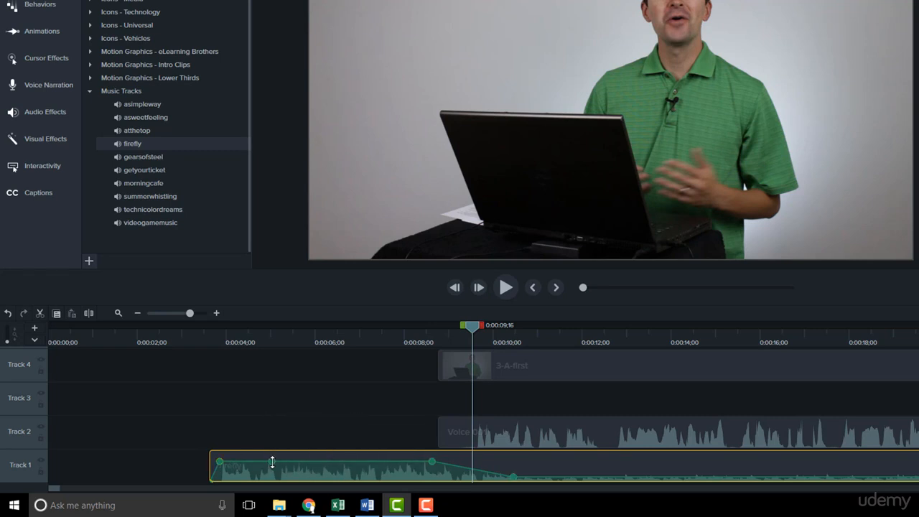
right_click(274, 460)
right_click(273, 461)
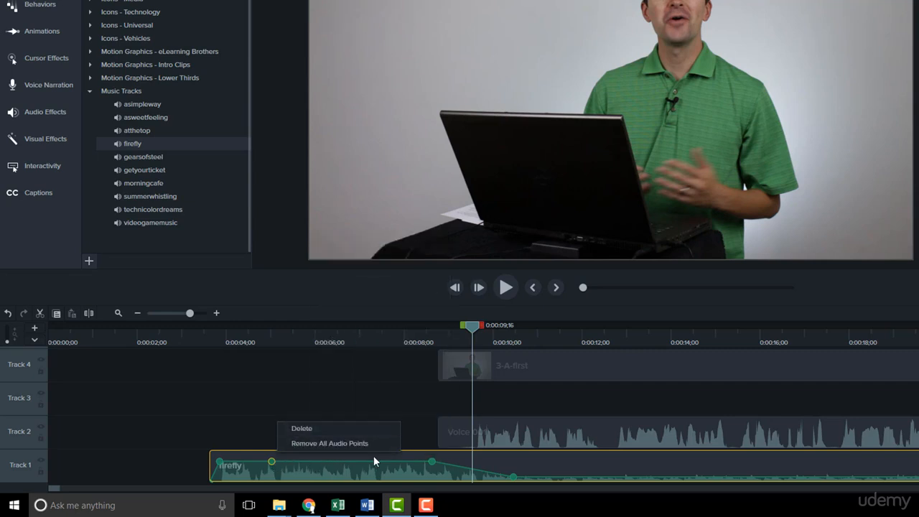
click(414, 457)
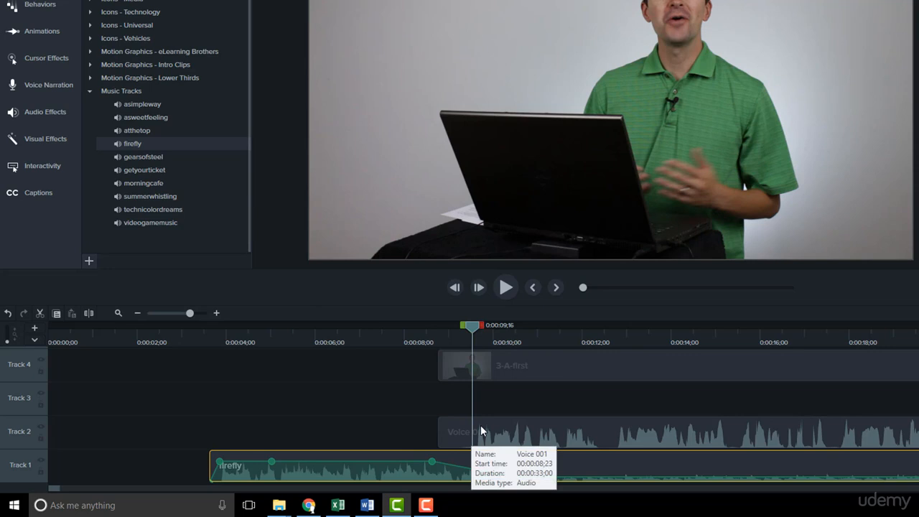